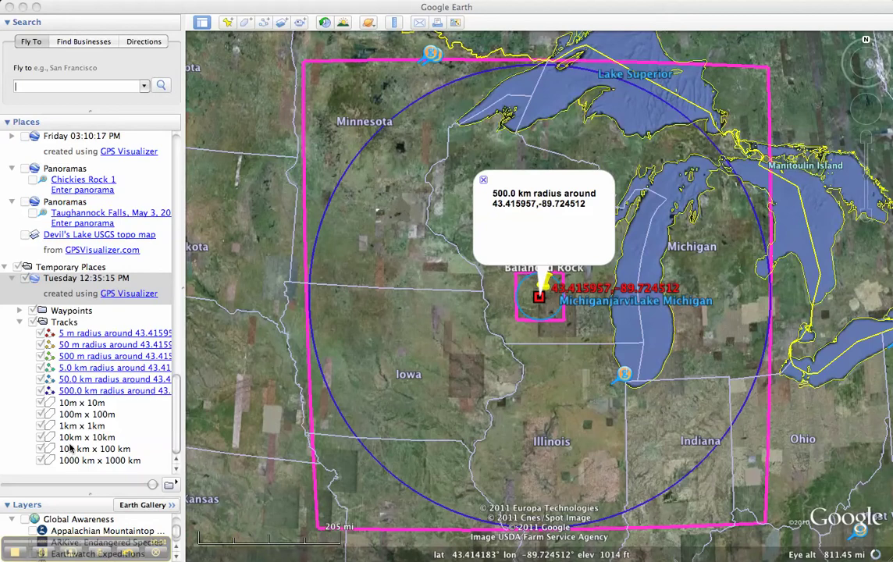
Rename the 'Tuesday 12:35:15 PM' folder to 'Devil's Lake Powers of Ten' via Get Info.
{"action": "right_click", "coordinate": [79, 280]}
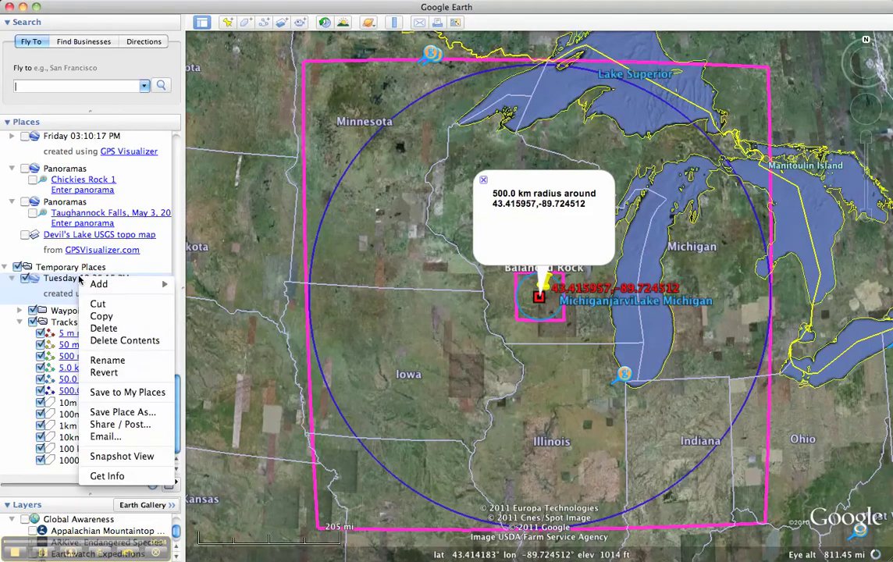
{"action": "left_click", "coordinate": [107, 477]}
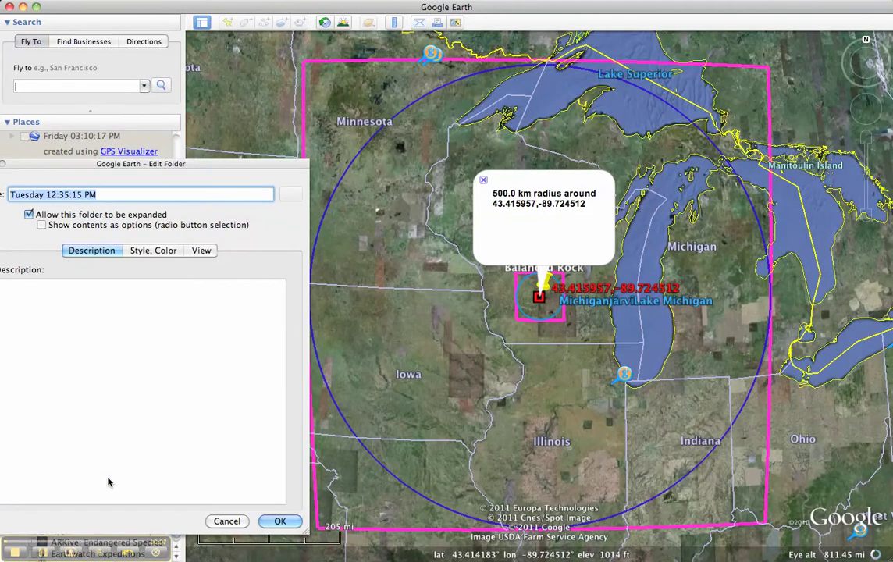
{"action": "type", "text": "Devi"}
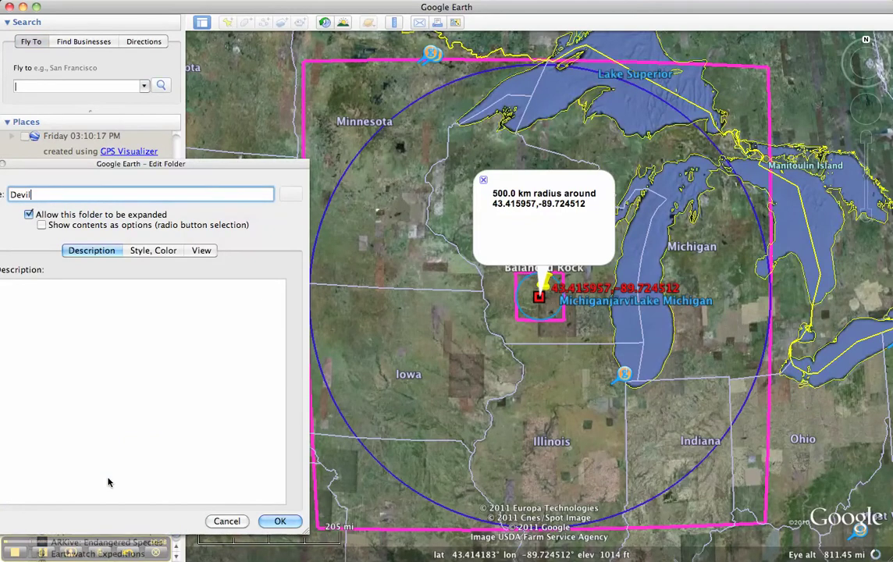
{"action": "type", "text": "l's Lake Powers of Ten"}
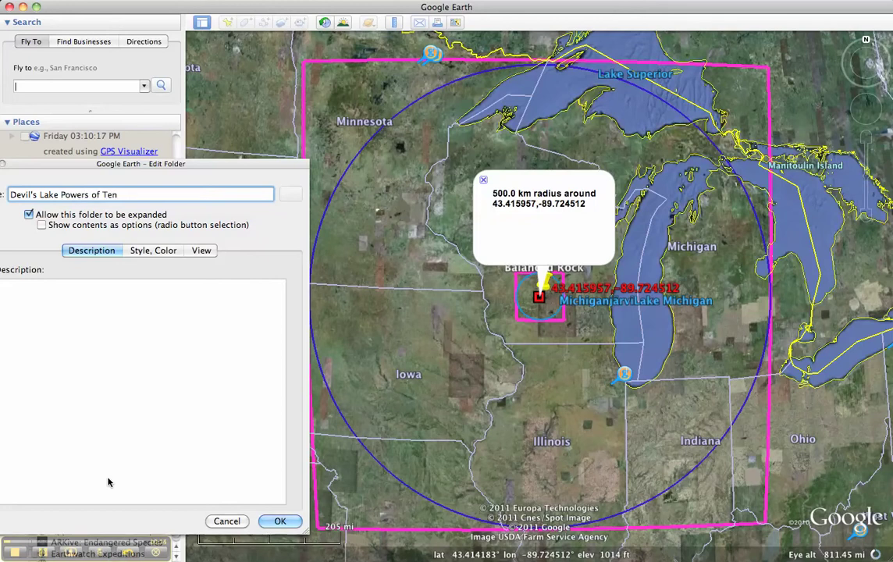
{"action": "key", "text": "Return"}
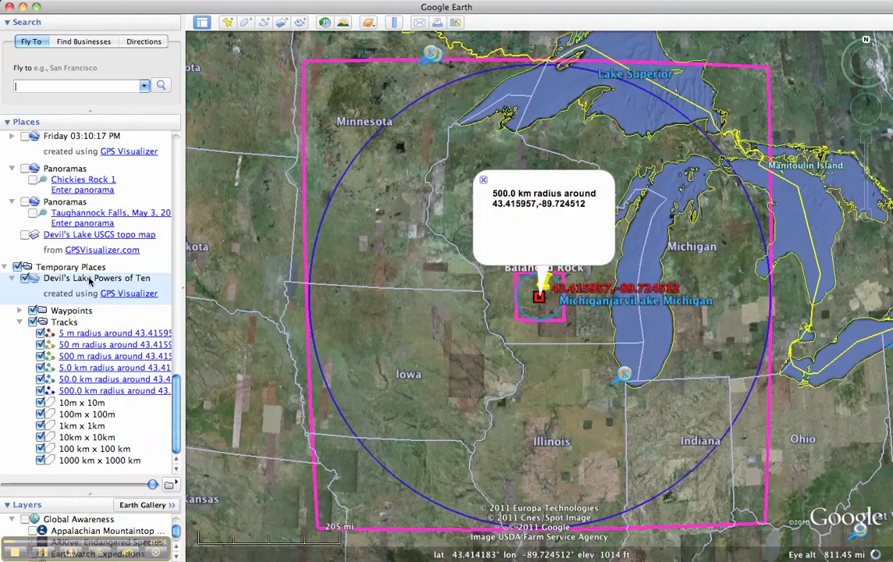
Add a new folder named 'Devil's Lake Power of Ten' at the bottom of Temporary Places.
{"action": "left_click", "coordinate": [83, 0]}
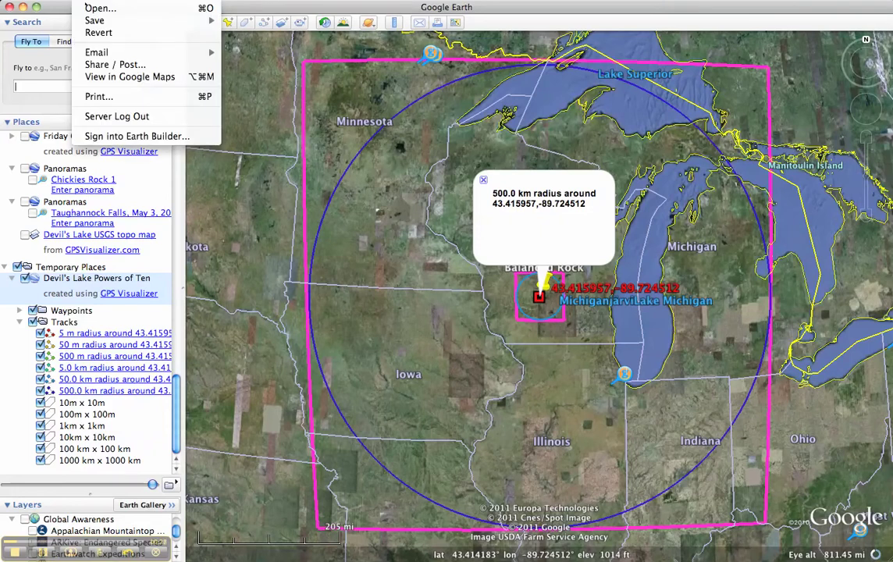
{"action": "mouse_move", "coordinate": [113, 0]}
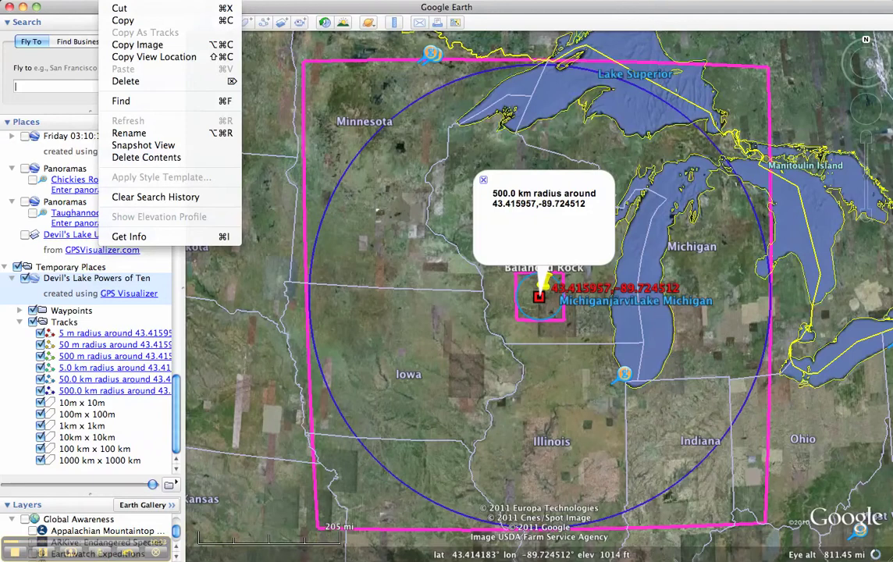
{"action": "mouse_move", "coordinate": [214, 0]}
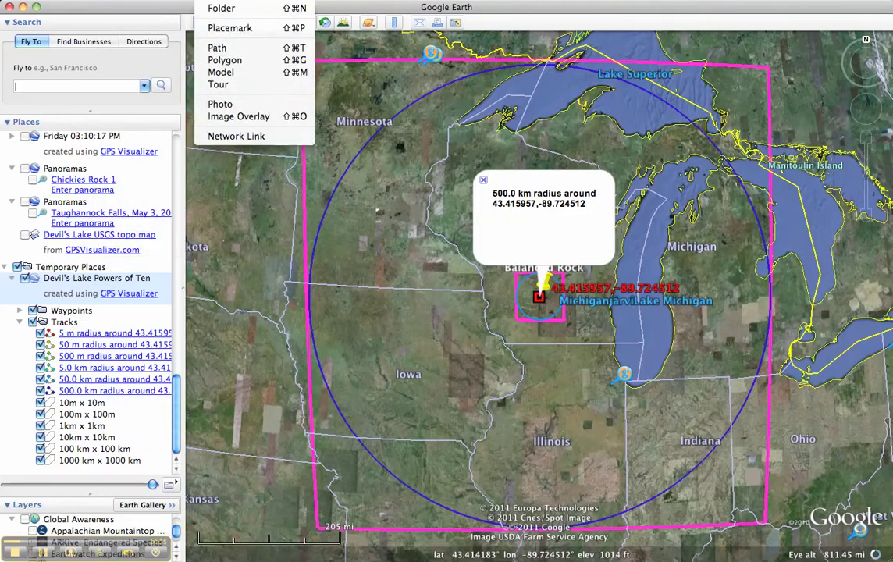
{"action": "left_click", "coordinate": [219, 8]}
{"action": "left_click_drag", "start_coordinate": [121, 168], "coordinate": [257, 148]}
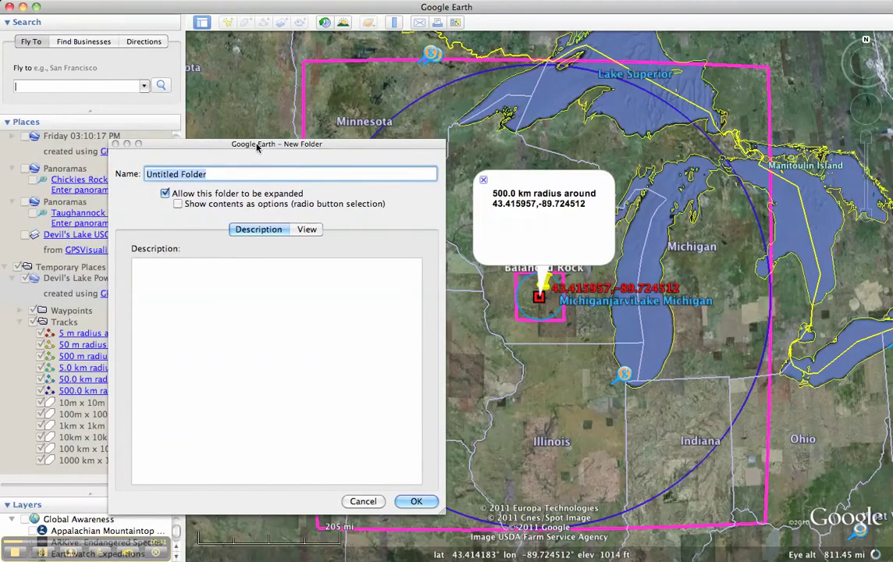
{"action": "type", "text": "De"}
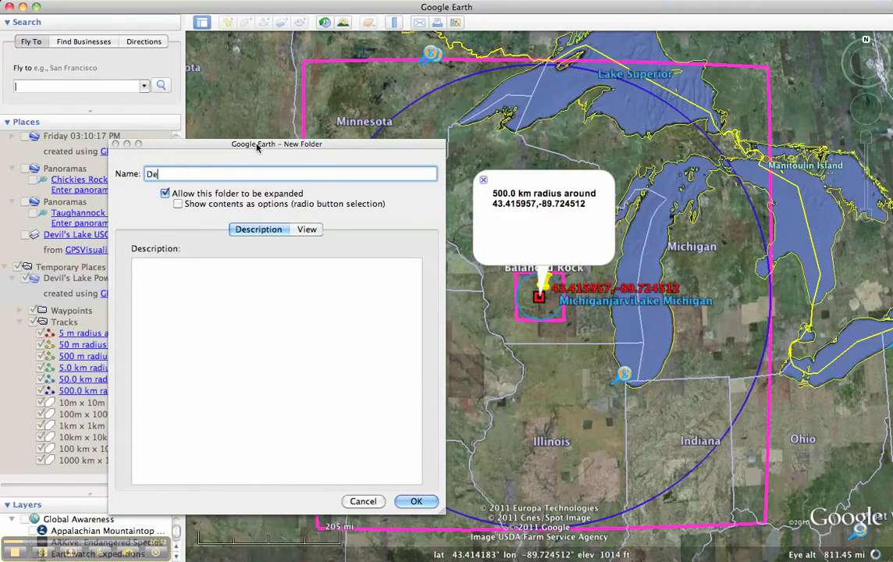
{"action": "type", "text": "vil's Lake Power of Ten"}
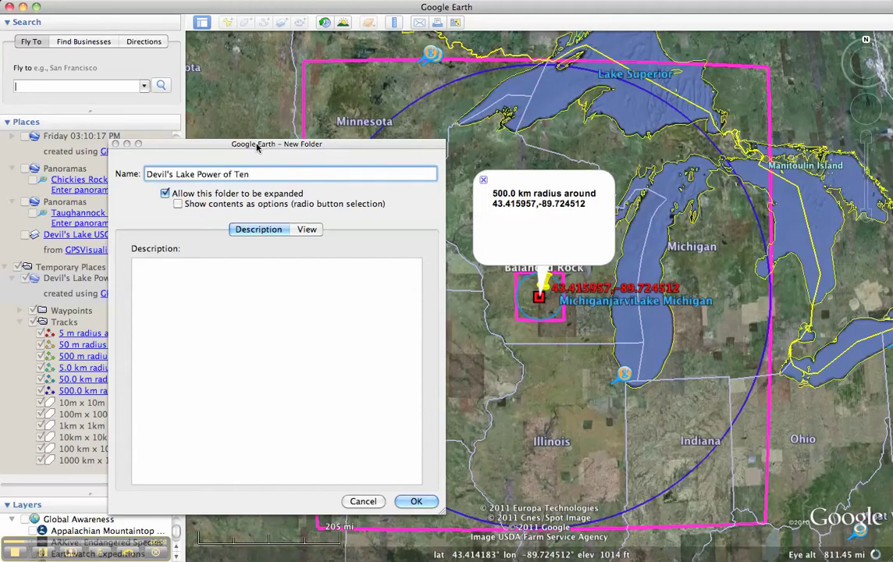
{"action": "key", "text": "Return"}
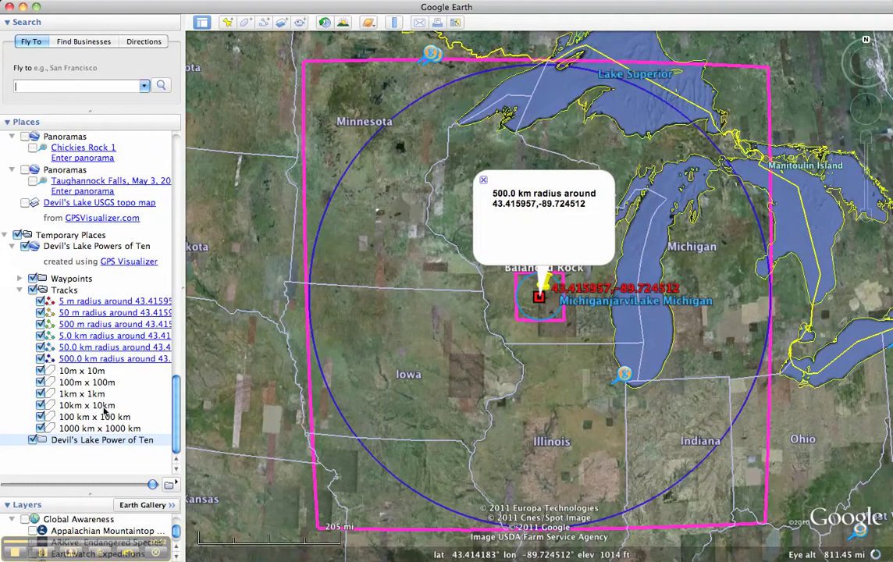
Move the six square tracks (10m to 1000 km) into the new folder and hide the radius circles.
{"action": "left_click_drag", "start_coordinate": [106, 427], "coordinate": [77, 415]}
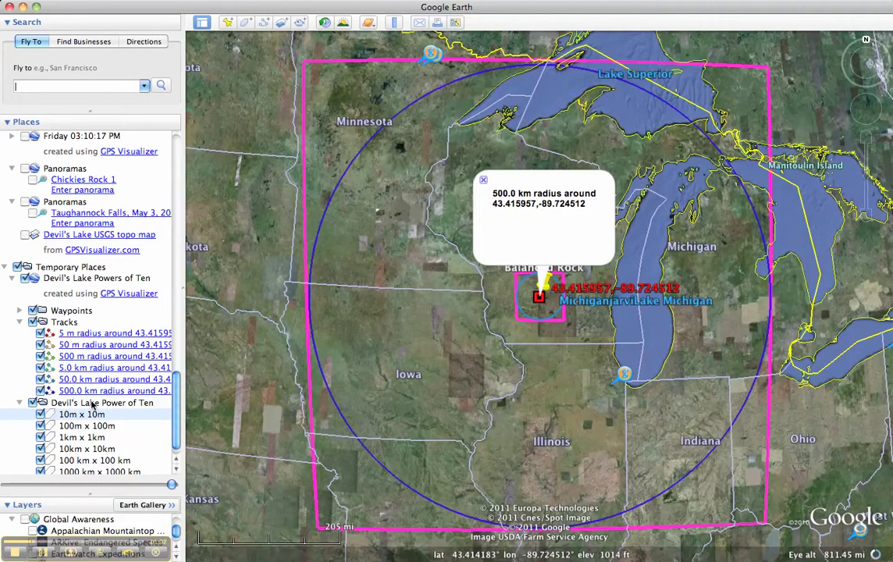
{"action": "left_click", "coordinate": [33, 322]}
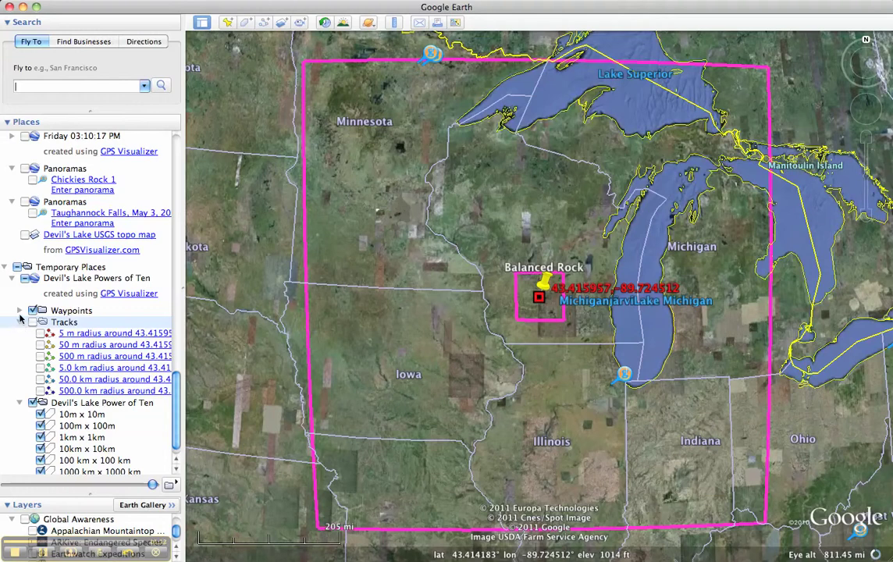
{"action": "left_click", "coordinate": [19, 322]}
{"action": "left_click", "coordinate": [32, 388]}
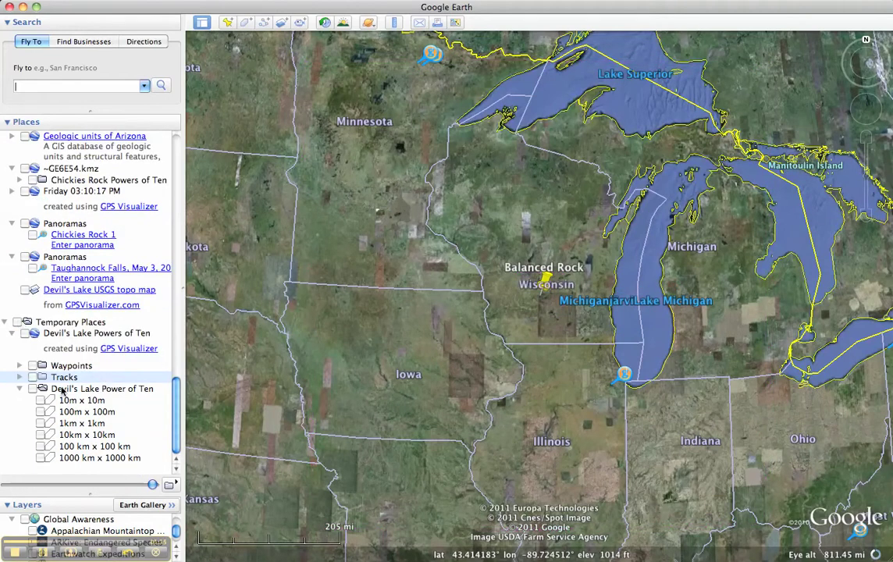
{"action": "left_click", "coordinate": [32, 388]}
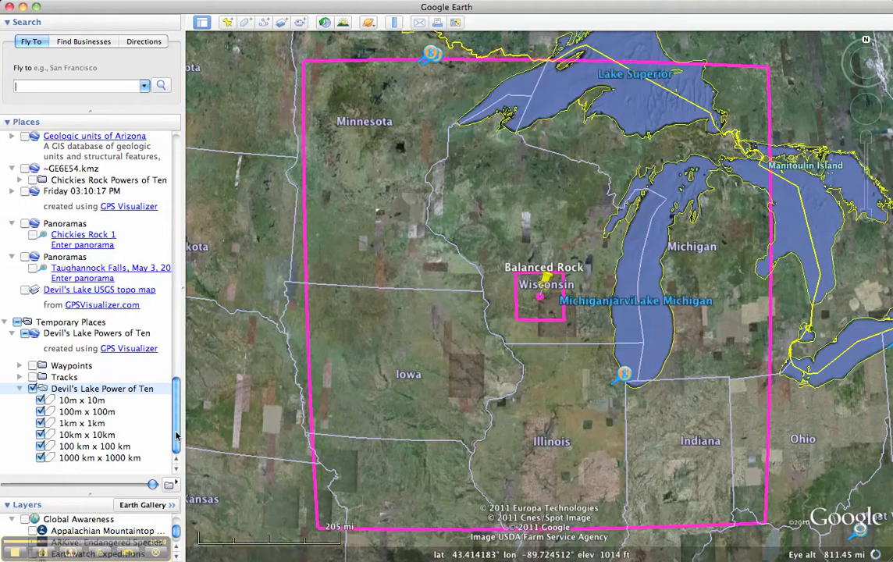
Zoom out to the whole globe and start a new placemark.
{"action": "scroll", "coordinate": [452, 334], "scroll_direction": "down", "scroll_amount": 3}
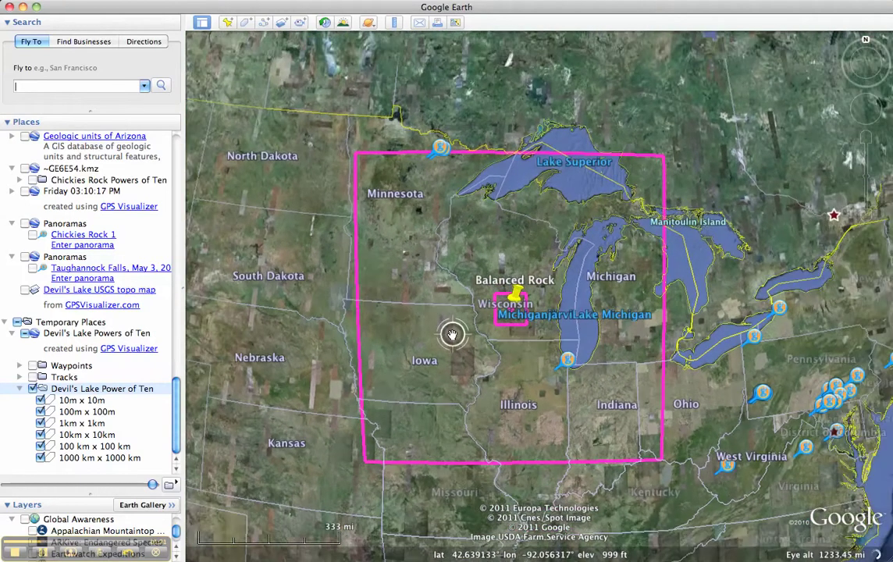
{"action": "scroll", "coordinate": [452, 334], "scroll_direction": "down", "scroll_amount": 5}
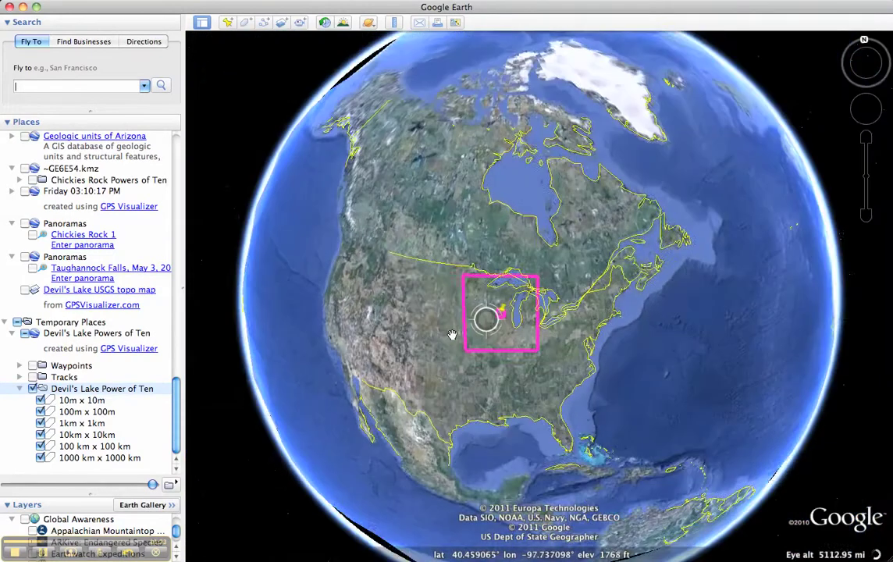
{"action": "scroll", "coordinate": [452, 334], "scroll_direction": "down", "scroll_amount": 3}
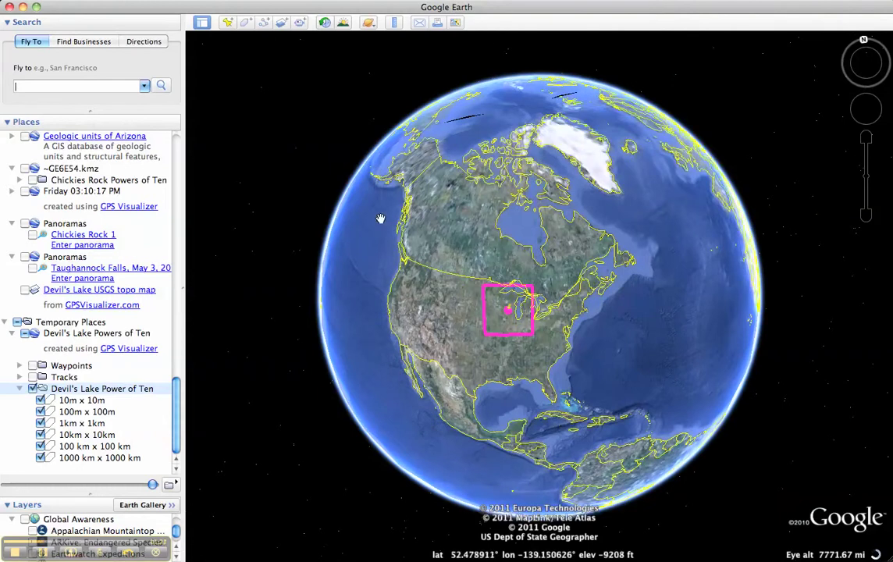
{"action": "left_click", "coordinate": [227, 23]}
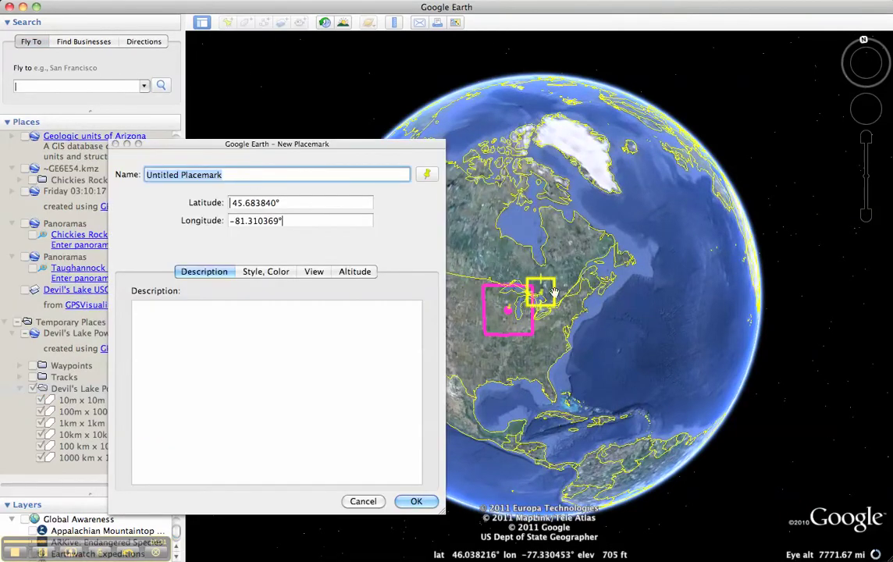
Position the untitled placemark on Earth's edge over the Atlantic at 21.667886°, -9.526590°.
{"action": "left_click_drag", "start_coordinate": [552, 292], "coordinate": [755, 267]}
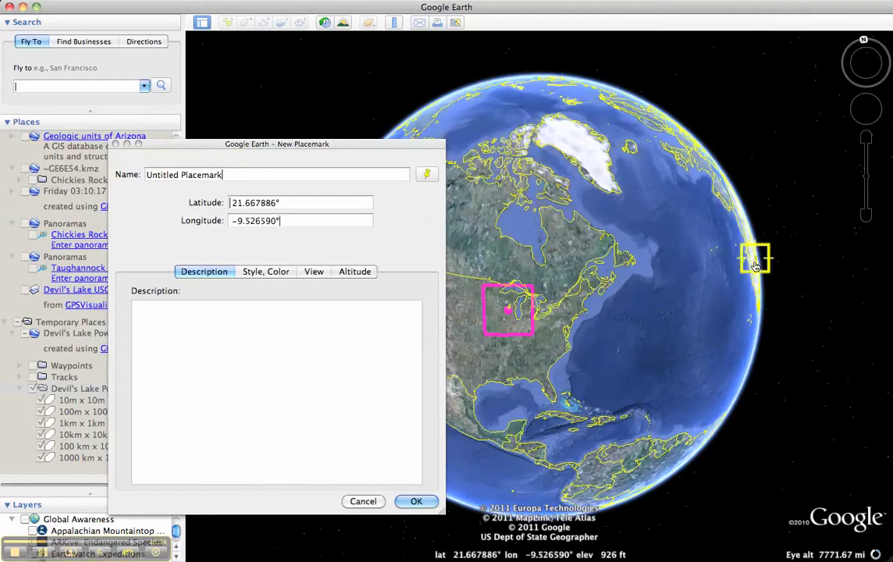
{"action": "left_click_drag", "start_coordinate": [147, 175], "coordinate": [234, 175]}
{"action": "left_click", "coordinate": [280, 221]}
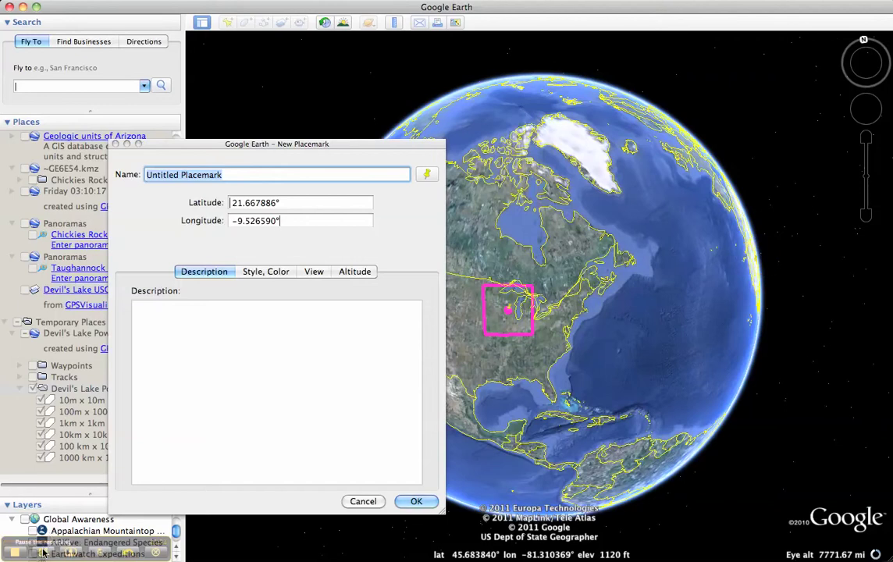
{"action": "left_click", "coordinate": [43, 553]}
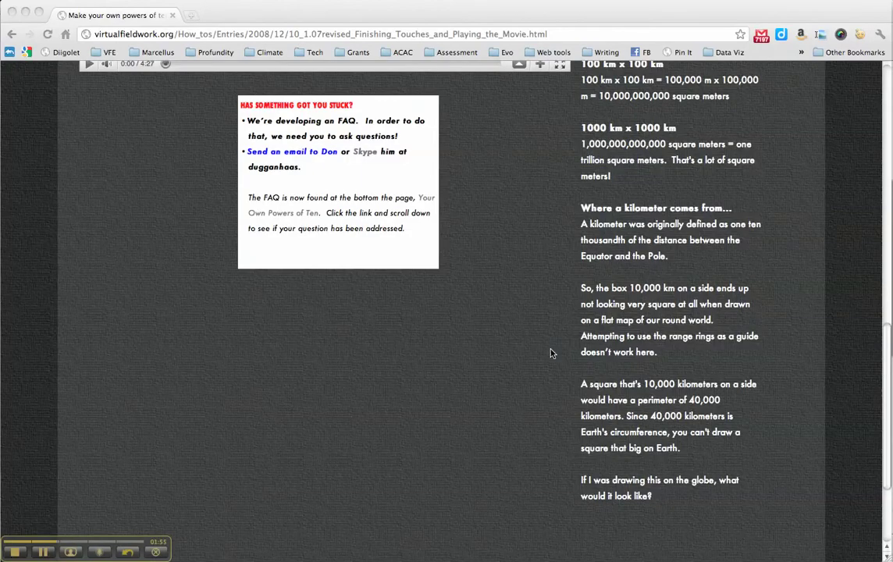
Copy the 'Where a kilometer comes from...' heading from the Powers of Ten tutorial page.
{"action": "scroll", "coordinate": [552, 353], "scroll_direction": "up", "scroll_amount": 5}
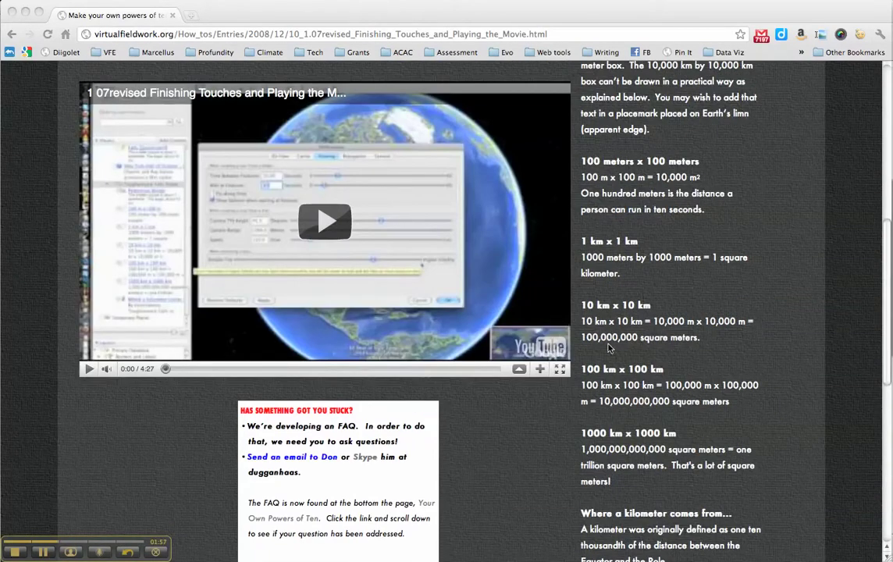
{"action": "scroll", "coordinate": [782, 288], "scroll_direction": "up", "scroll_amount": 10}
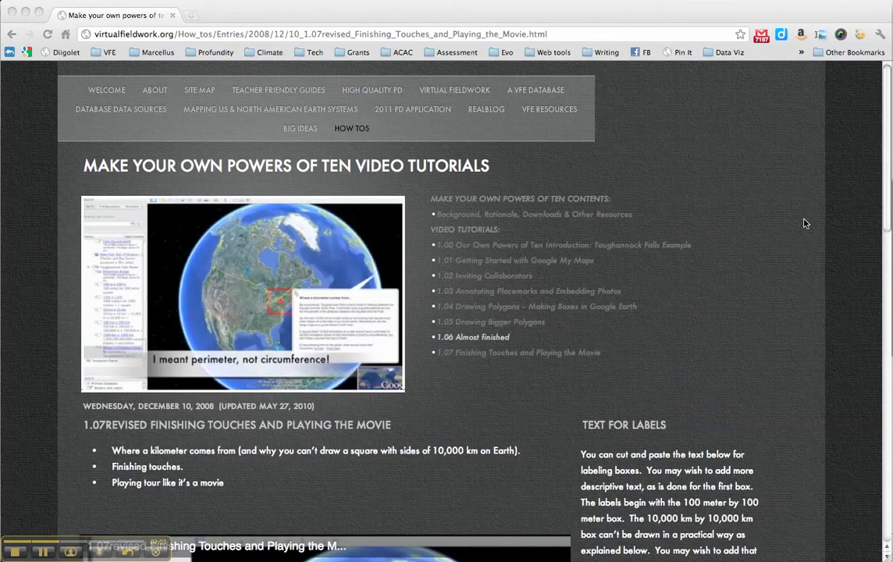
{"action": "scroll", "coordinate": [805, 224], "scroll_direction": "down", "scroll_amount": 10}
{"action": "scroll", "coordinate": [804, 224], "scroll_direction": "down", "scroll_amount": 8}
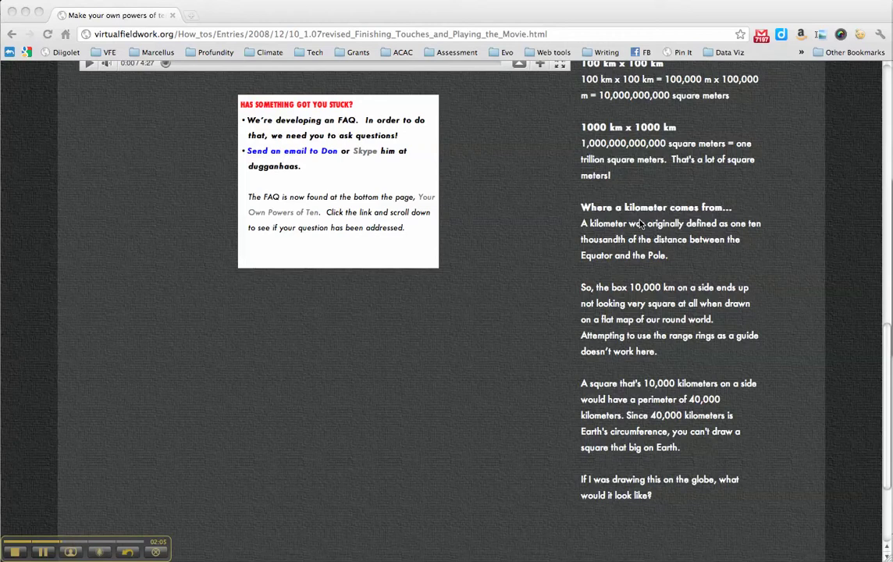
{"action": "triple_click", "coordinate": [636, 215]}
{"action": "key", "text": "super+c"}
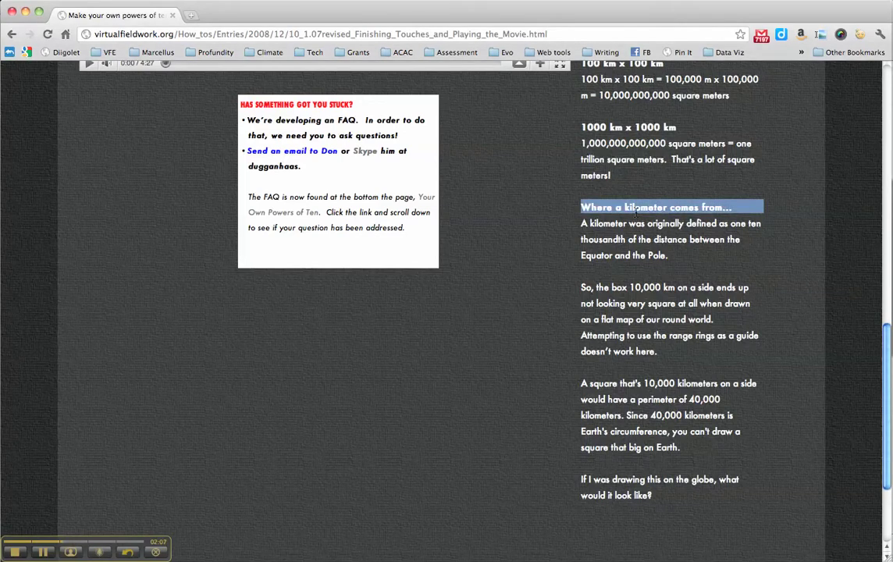
{"action": "key", "text": "super+Tab"}
{"action": "key", "text": "super+Tab"}
{"action": "key", "text": "super+Tab"}
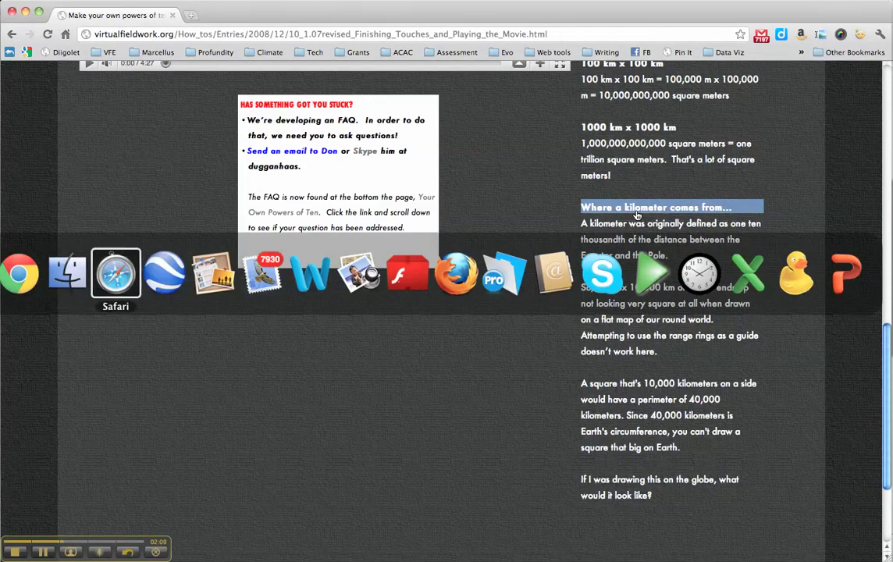
Name the placemark 'Where a kilometer comes from...' using the copied heading.
{"action": "left_click_drag", "start_coordinate": [146, 175], "coordinate": [223, 174]}
{"action": "key", "text": "super+v"}
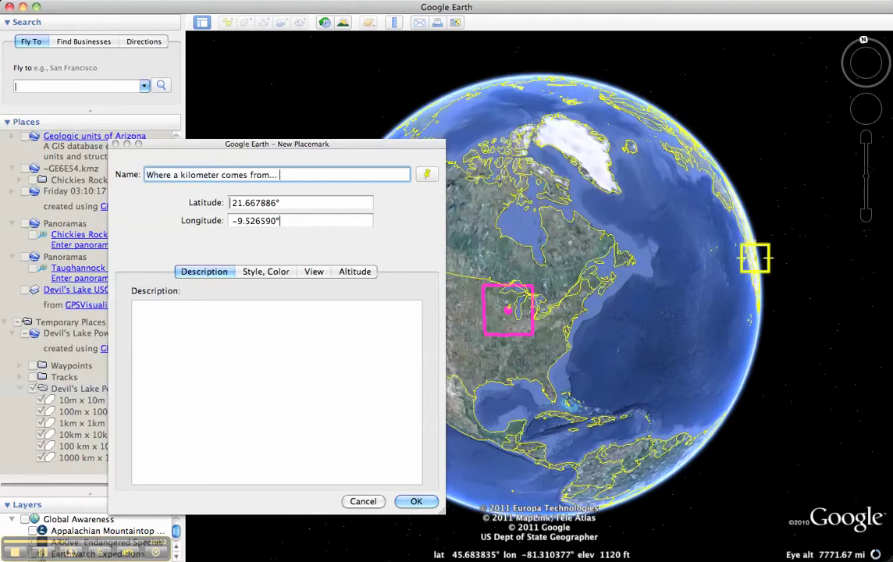
{"action": "key", "text": "super+Tab"}
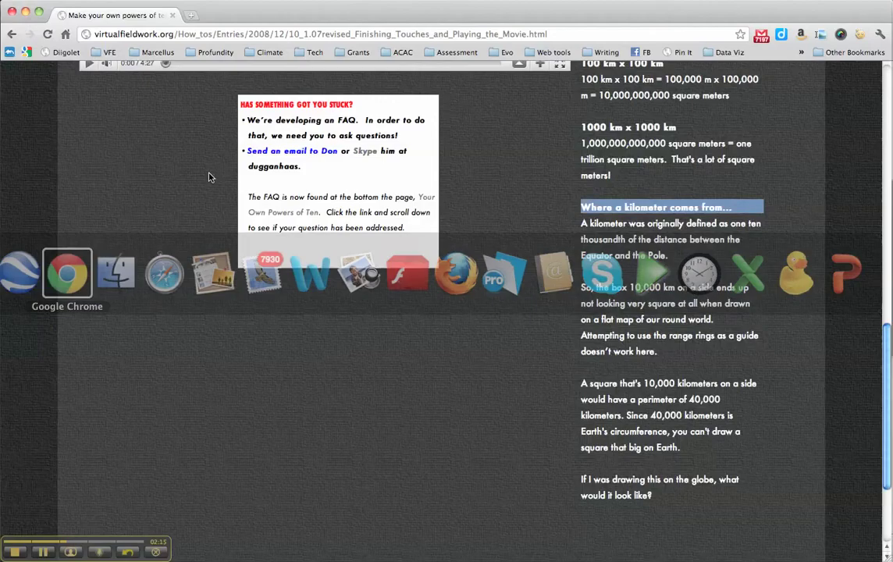
Paste the four kilometer-origin paragraphs from the tutorial into the placemark's description.
{"action": "left_click", "coordinate": [578, 232]}
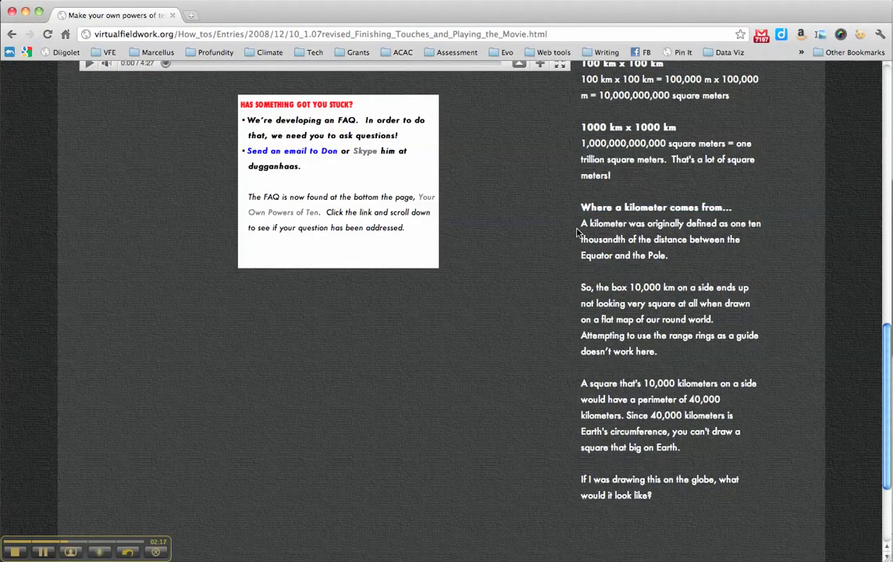
{"action": "left_click_drag", "start_coordinate": [660, 508], "coordinate": [669, 255]}
{"action": "left_click", "coordinate": [659, 388]}
{"action": "left_click_drag", "start_coordinate": [652, 497], "coordinate": [69, 271]}
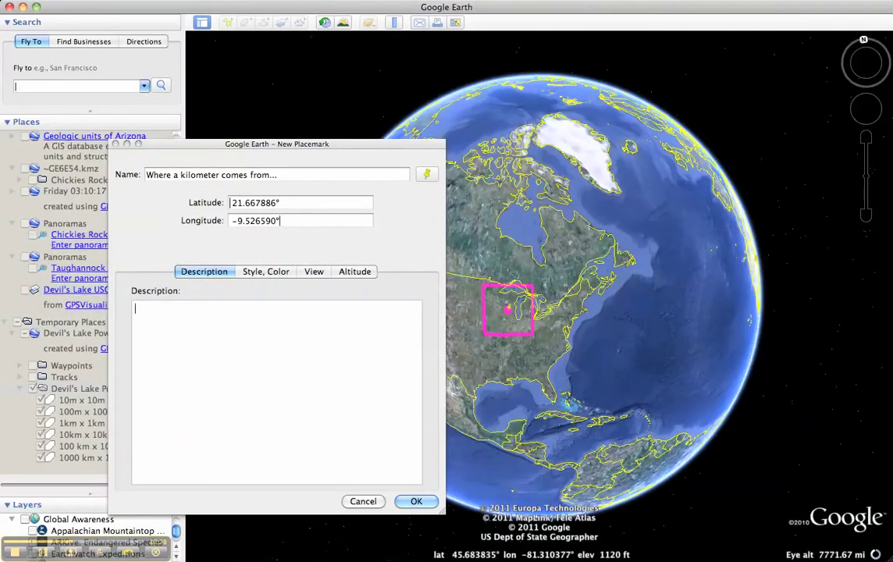
{"action": "type", "text": "A kilometer was originally defined as one ten thousandth of the distance between the Equator and the Pole.  So, the box 10,000 km on a side ends up not looking very square at all when drawn on a flat map of our round world.  Attempting to use the range rings as a guide doesn't work here.  A square that's 10,000 kilometers on a side would have a perimeter of 40,000 kilometers. Since 40,000 kilometers is Earth's circumference, you can't draw a square that big on Earth.  If I was drawing this on the globe, what would it look like?"}
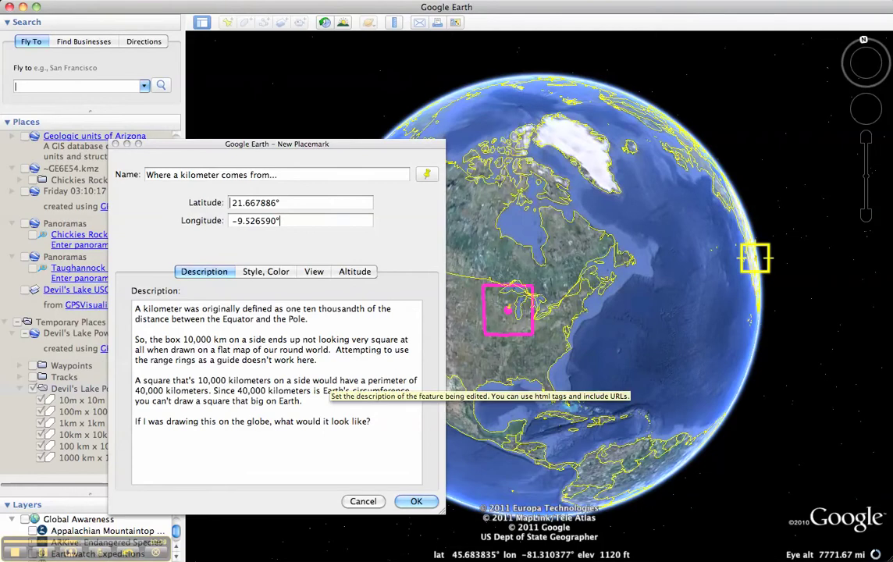
{"action": "left_click", "coordinate": [314, 273]}
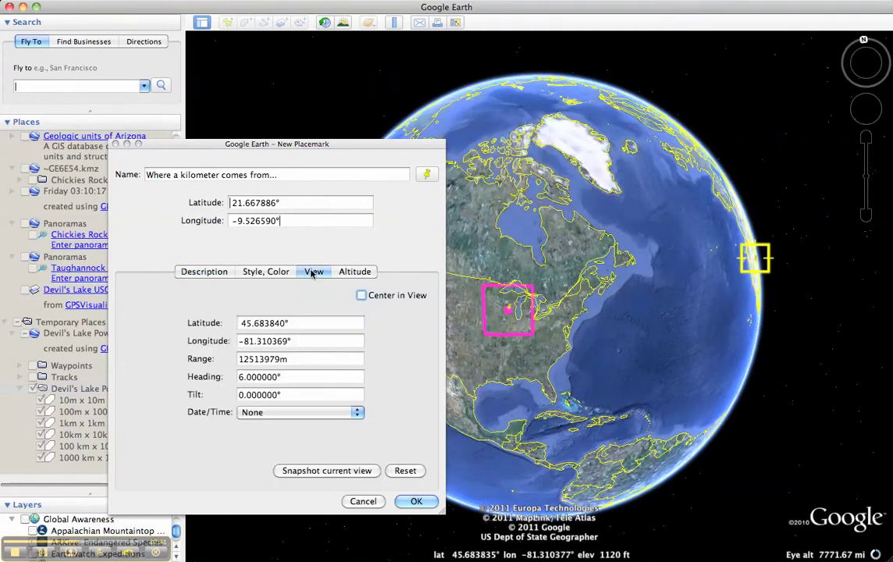
Snapshot the whole-globe view into the placemark and save it.
{"action": "left_click", "coordinate": [322, 470]}
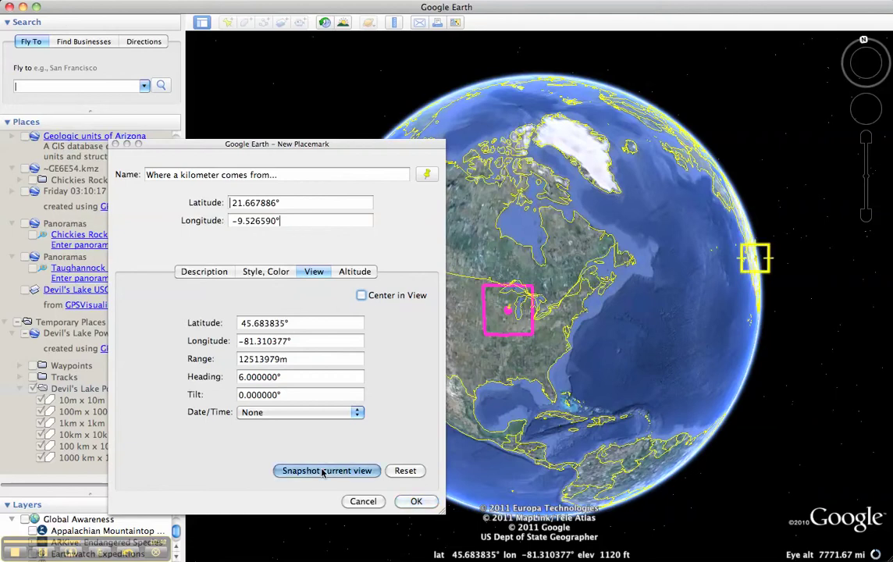
{"action": "left_click", "coordinate": [415, 501]}
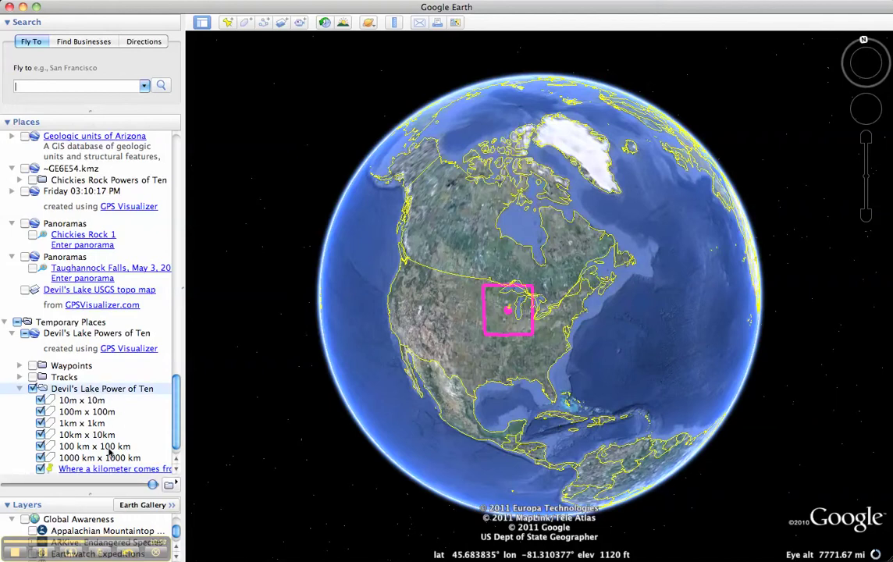
Play the Devil's Lake Power of Ten tour and pause it at 00:42.
{"action": "left_click", "coordinate": [168, 485]}
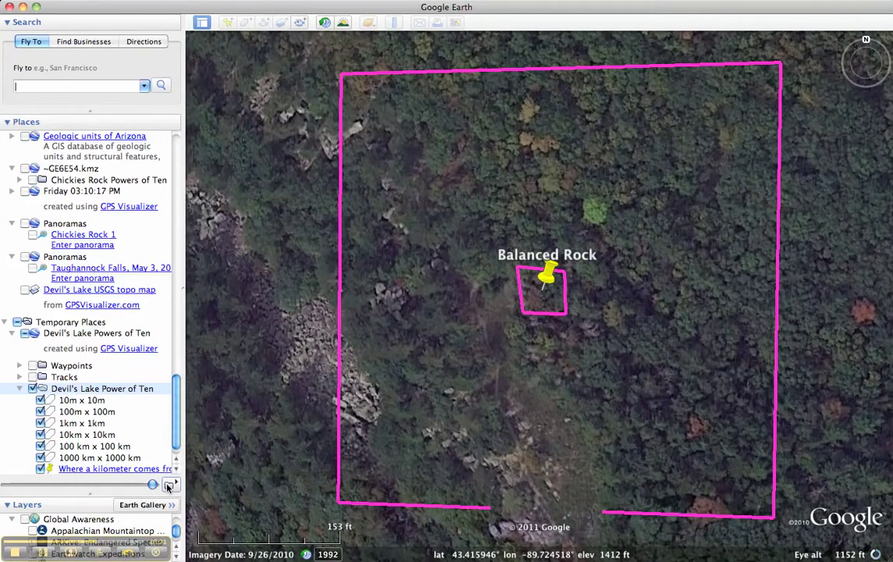
{"action": "left_click", "coordinate": [168, 484]}
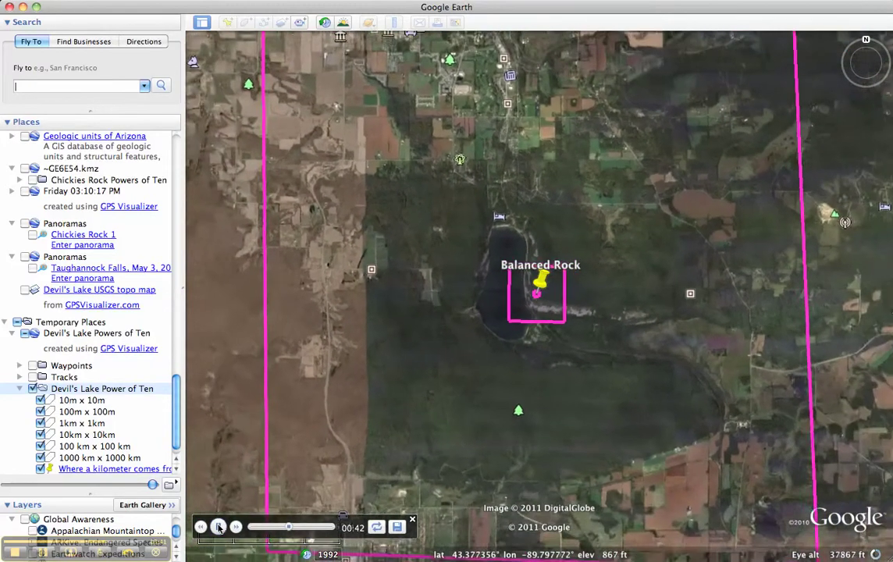
{"action": "left_click", "coordinate": [219, 527]}
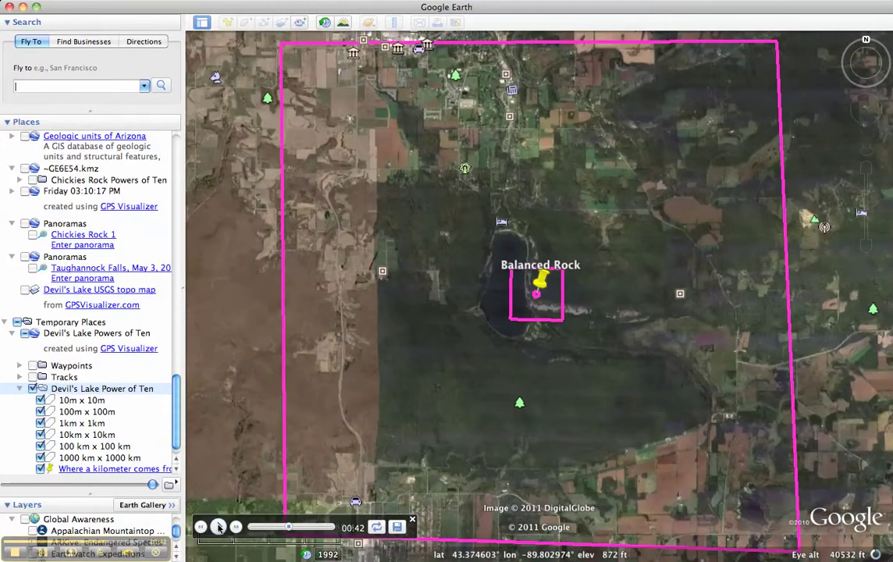
Review the Touring preferences: 10.00 seconds between features and 3.0 seconds wait.
{"action": "left_click", "coordinate": [89, 4]}
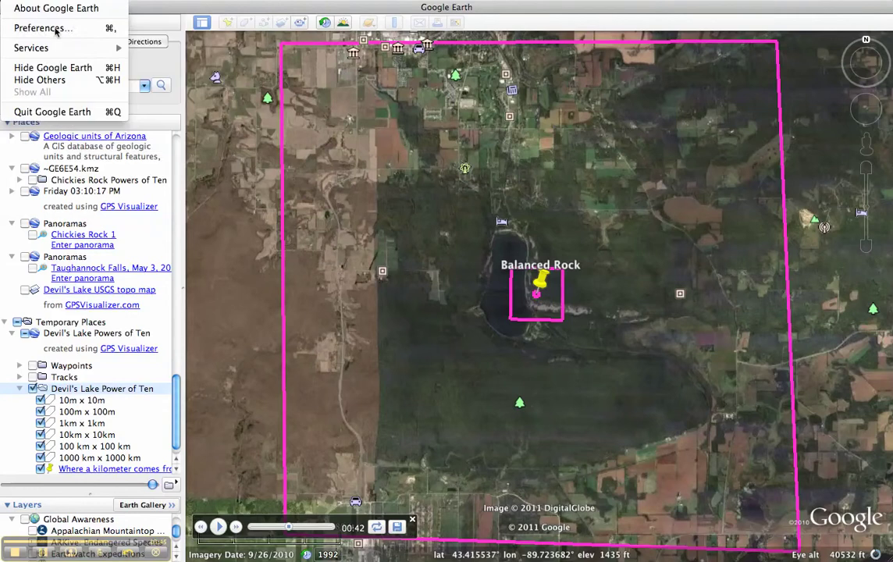
{"action": "left_click", "coordinate": [49, 28]}
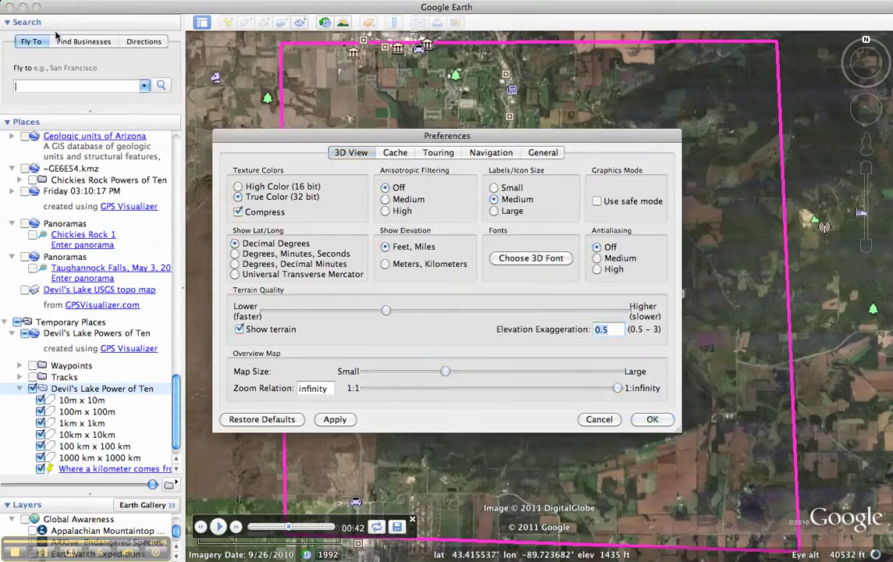
{"action": "left_click", "coordinate": [438, 153]}
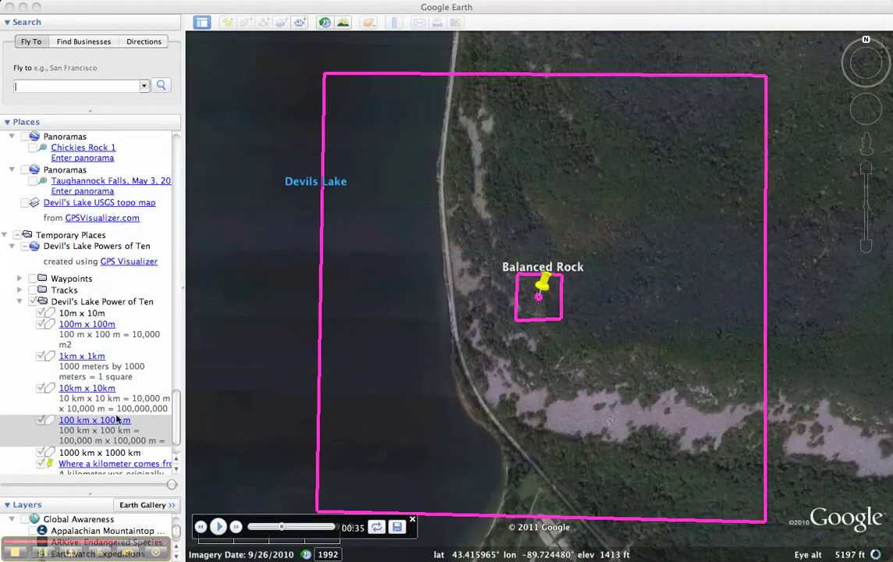
Paste the 'one trillion square meters' paragraph into the 1000 km x 1000 km square's description.
{"action": "left_click", "coordinate": [90, 454]}
{"action": "key", "text": "super+Tab"}
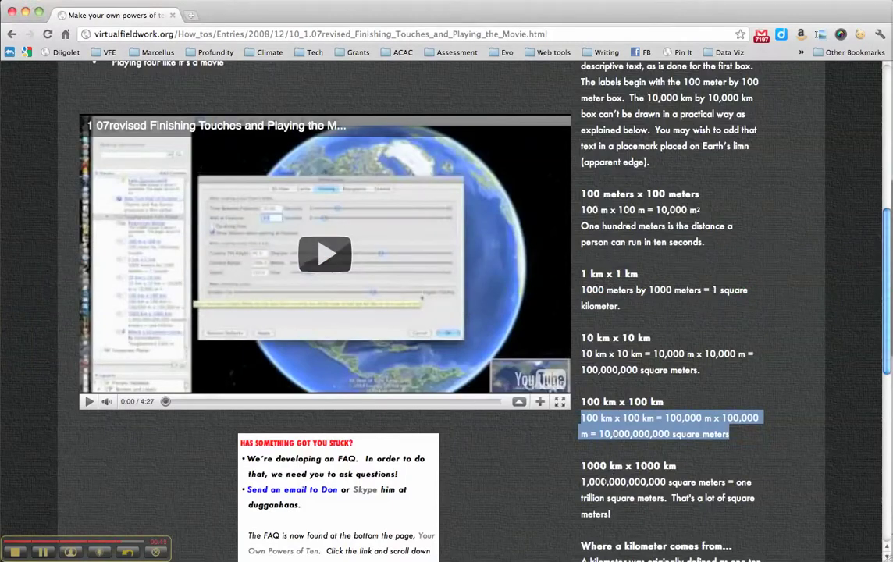
{"action": "left_click_drag", "start_coordinate": [579, 485], "coordinate": [632, 510]}
{"action": "key", "text": "super+c"}
{"action": "key", "text": "super+Tab"}
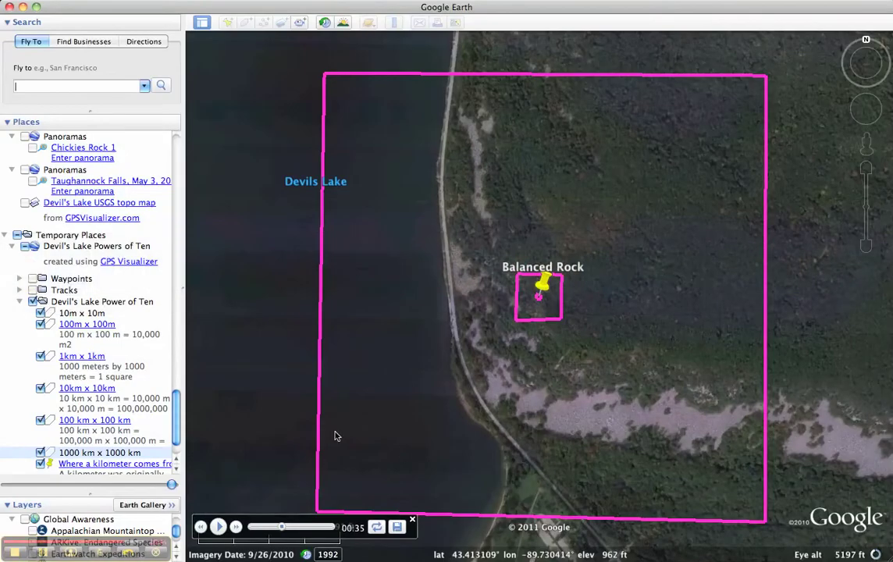
{"action": "key", "text": "super+i"}
{"action": "key", "text": "Tab"}
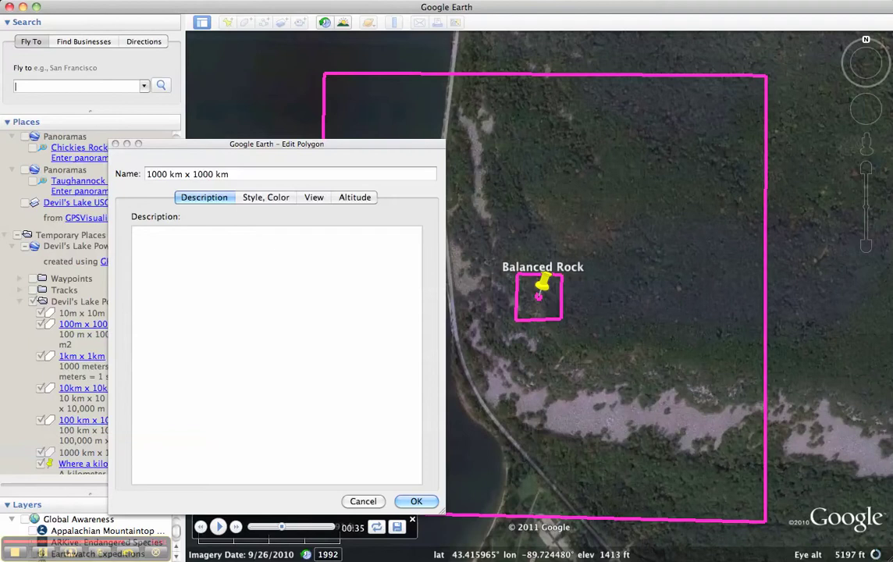
{"action": "key", "text": "super+v"}
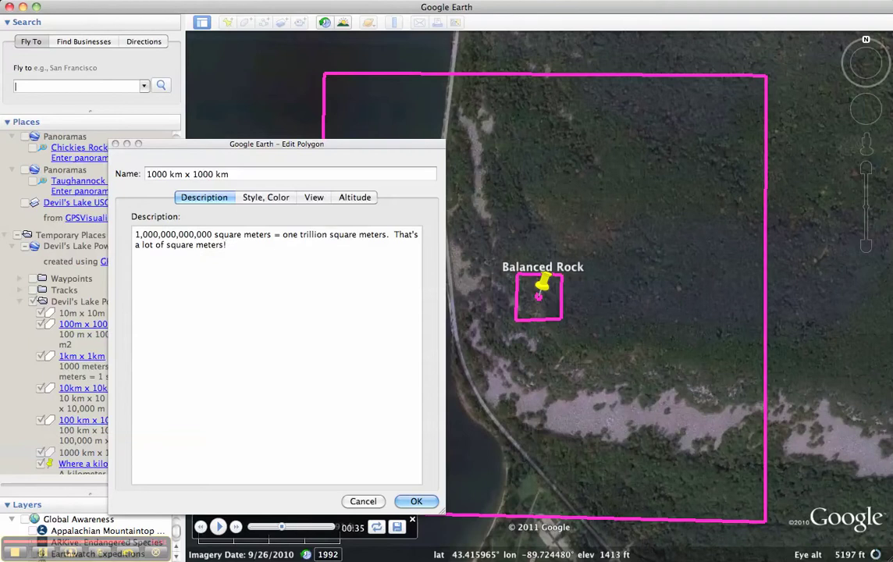
{"action": "left_click", "coordinate": [417, 502]}
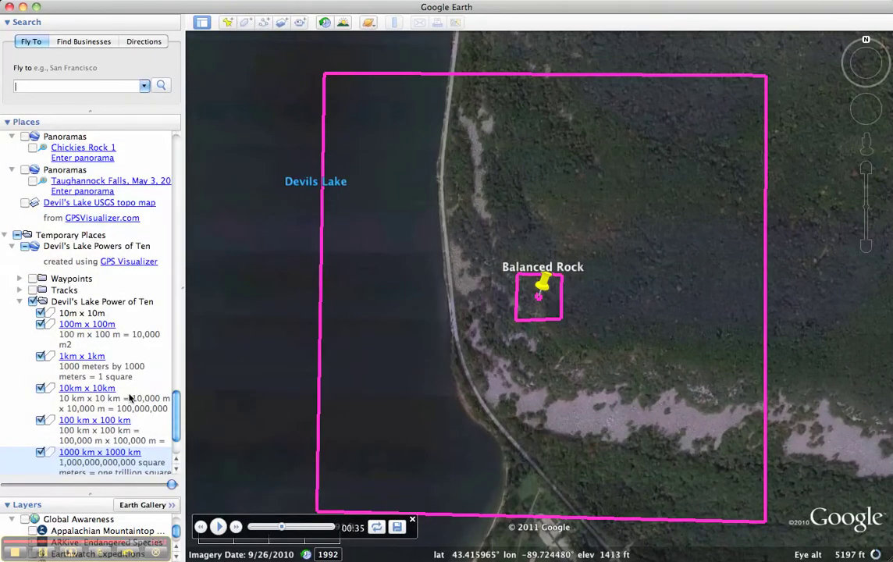
Resume the tour, zooming out from Balanced Rock to Wisconsin, Iowa and Lake Michigan.
{"action": "left_click", "coordinate": [218, 526]}
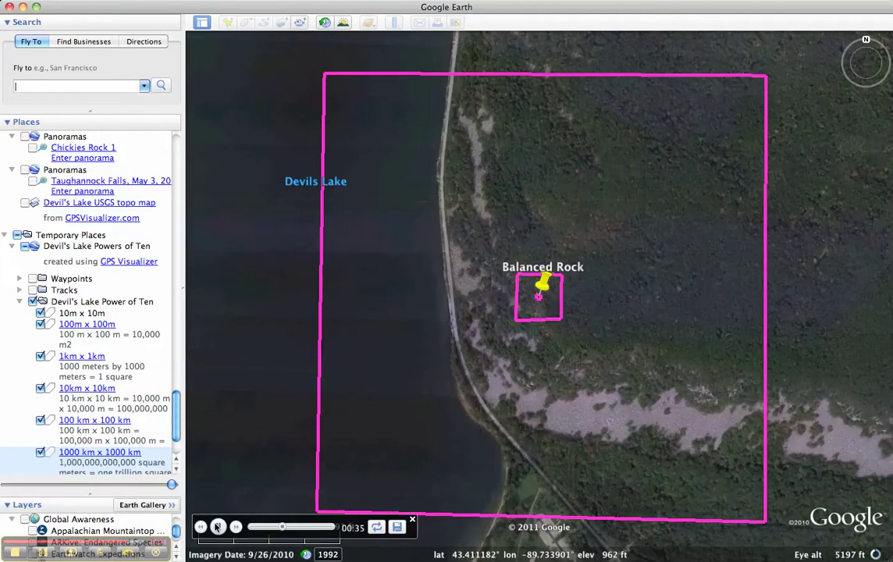